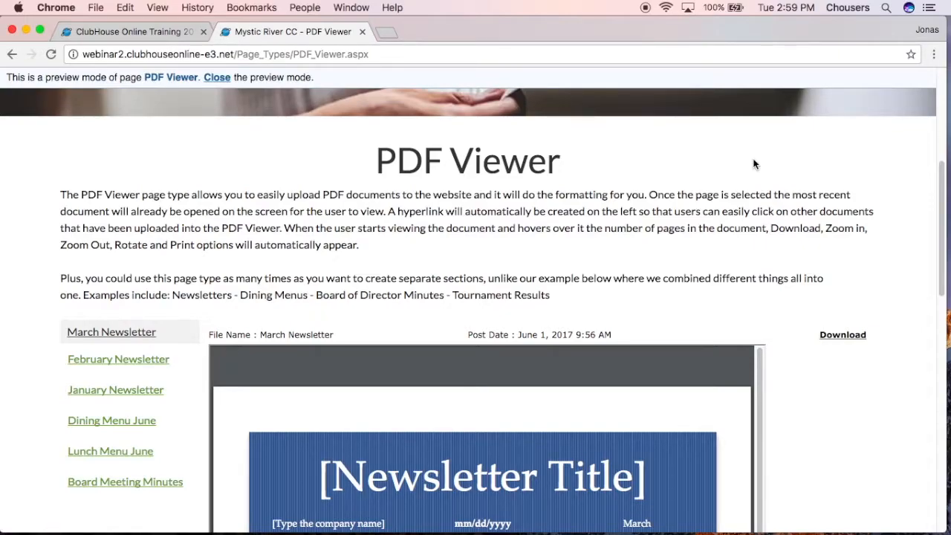
- Look through the March Newsletter in the sample PDF Viewer page, and open the Lunch Menu June document
mouse_move(496, 392)
scroll(496, 393, "down", 2)
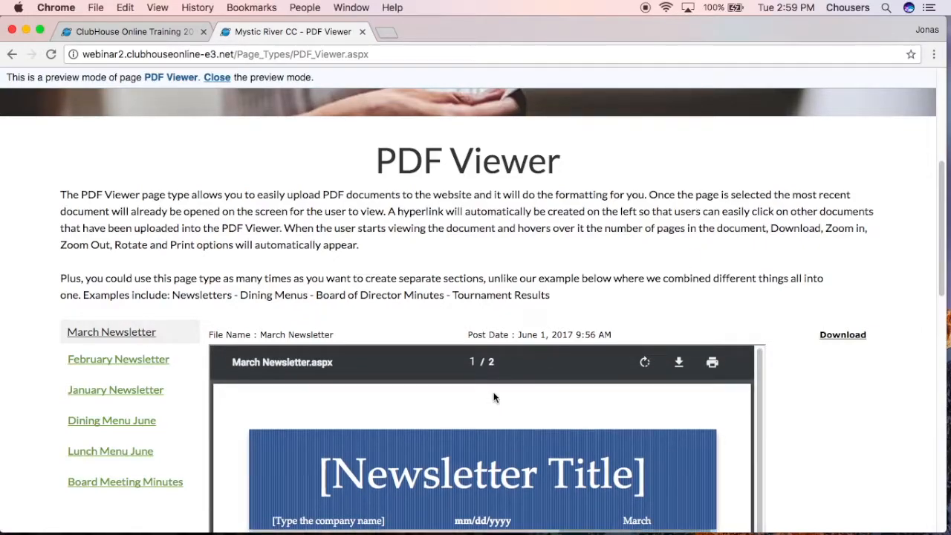
scroll(495, 398, "down", 10)
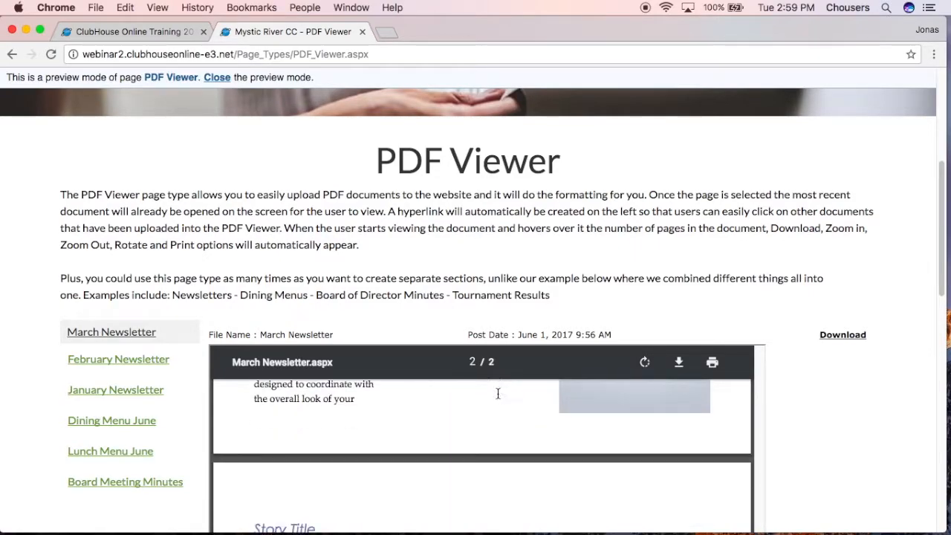
scroll(496, 398, "down", 5)
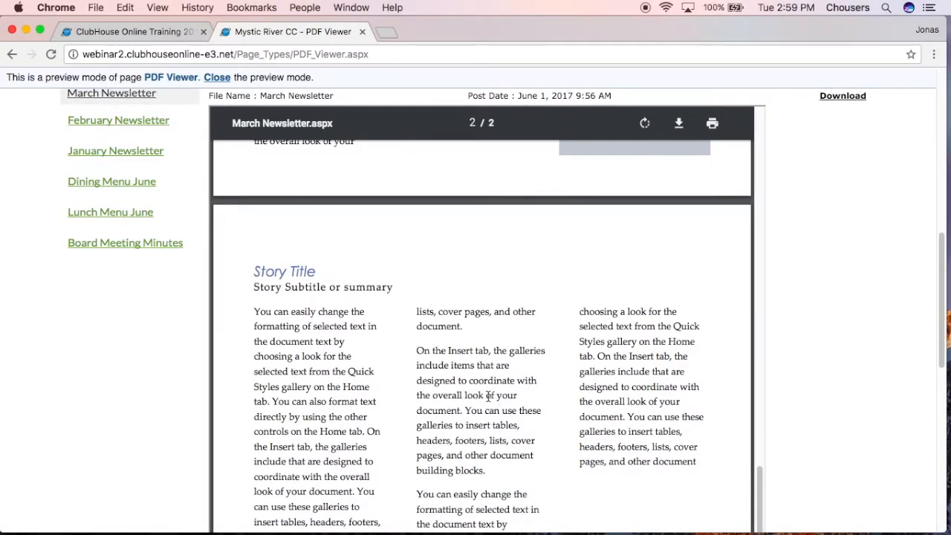
left_click(94, 214)
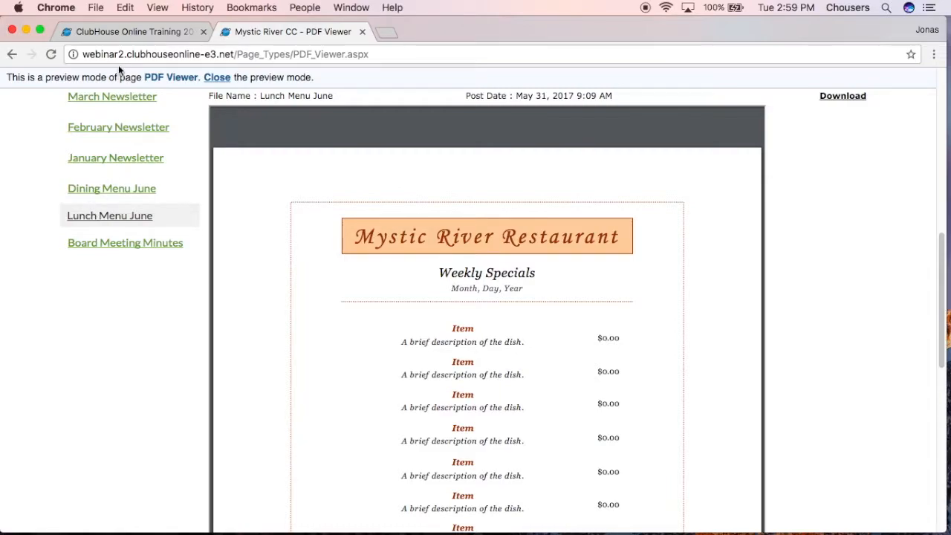
- Create and save a PDF Viewer page named Mystic River News under Member Central in the site administration
left_click(115, 35)
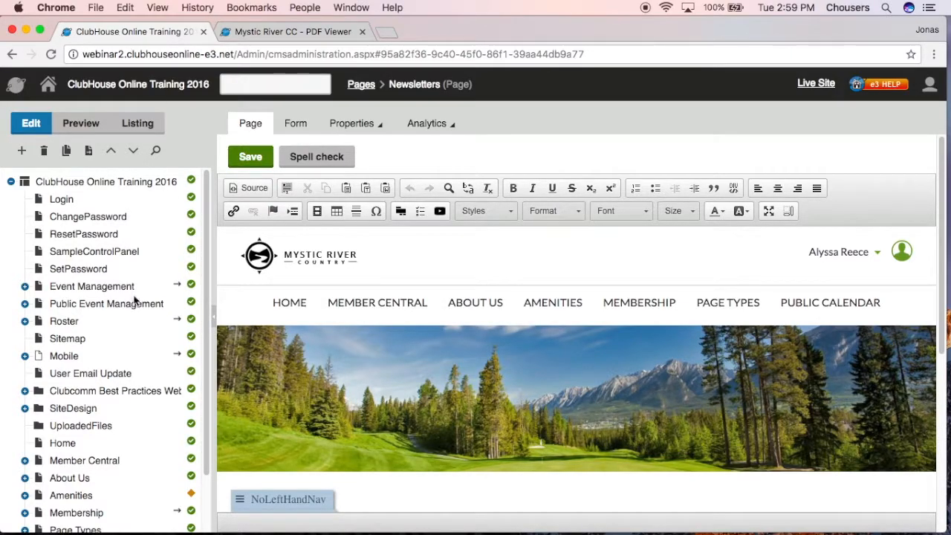
left_click(71, 461)
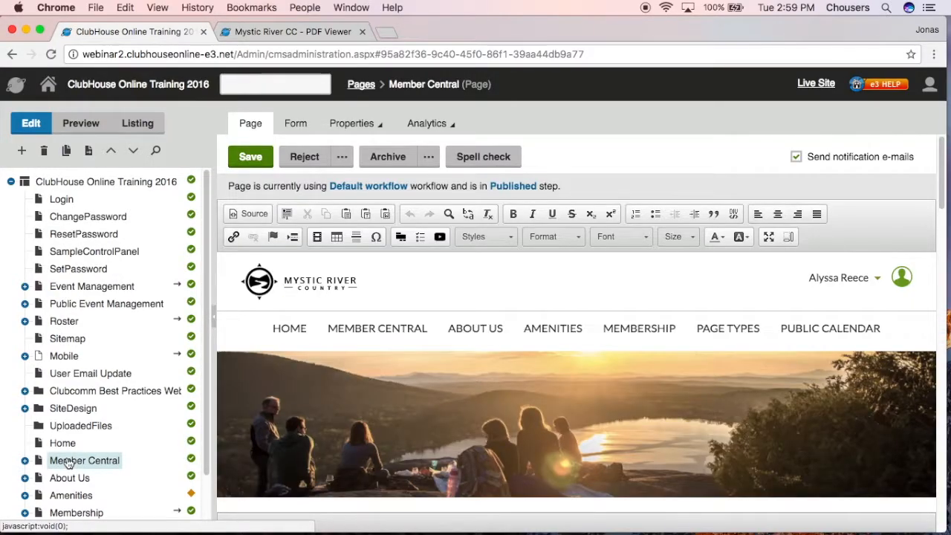
left_click(23, 151)
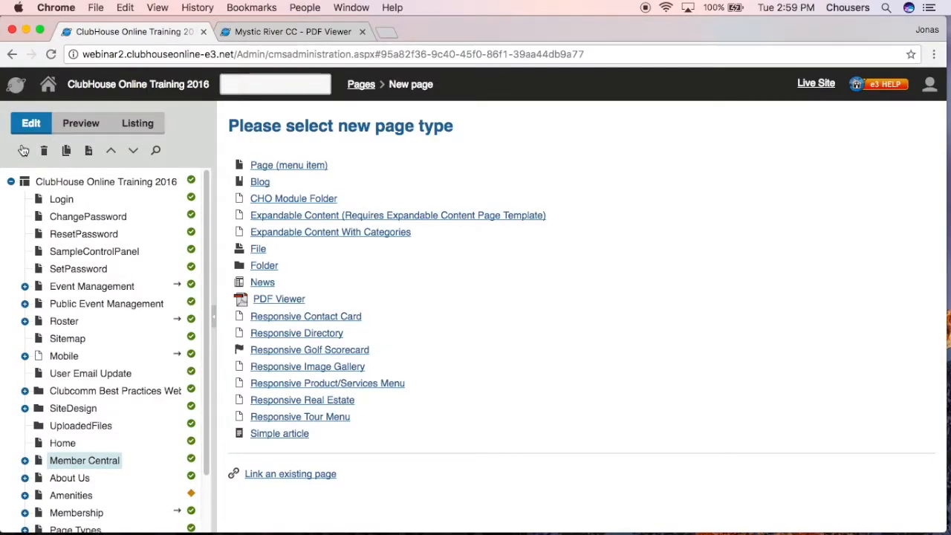
left_click(289, 305)
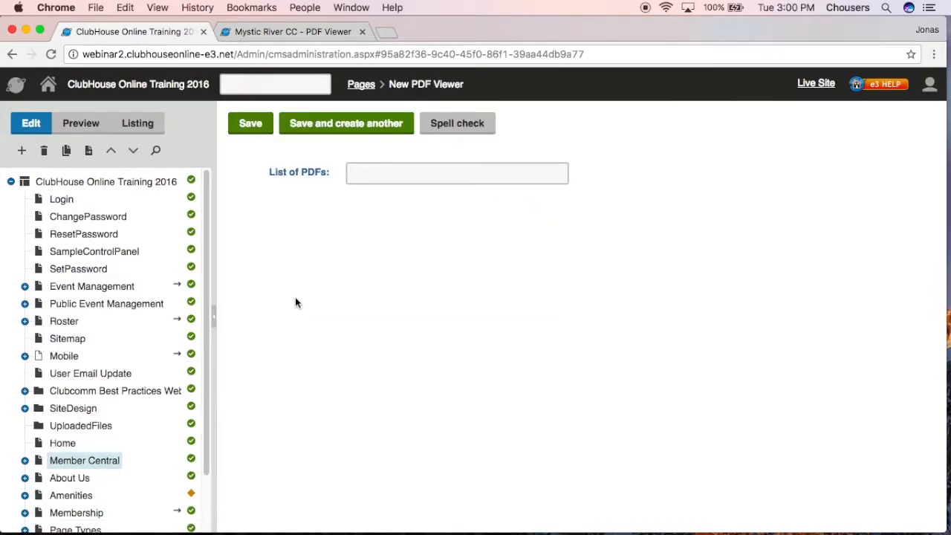
left_click(465, 176)
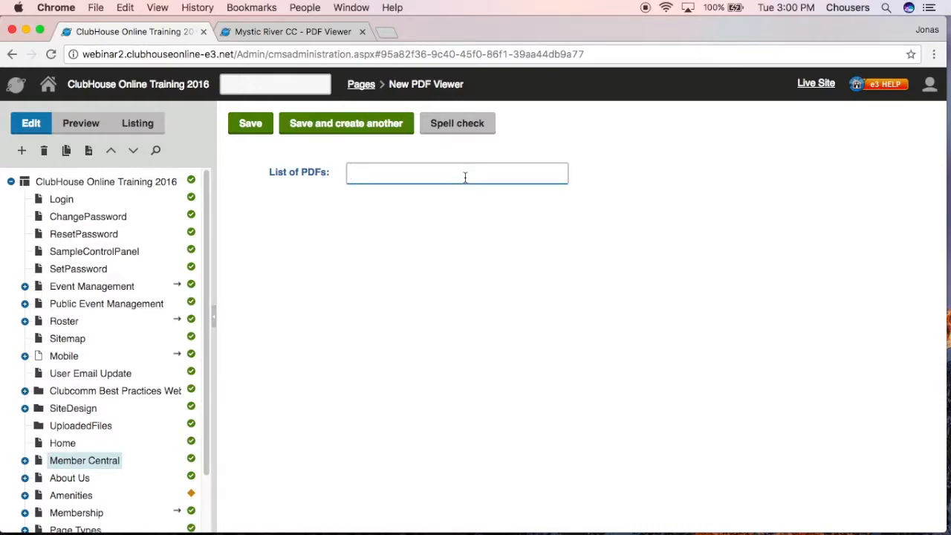
type("Mystic River News")
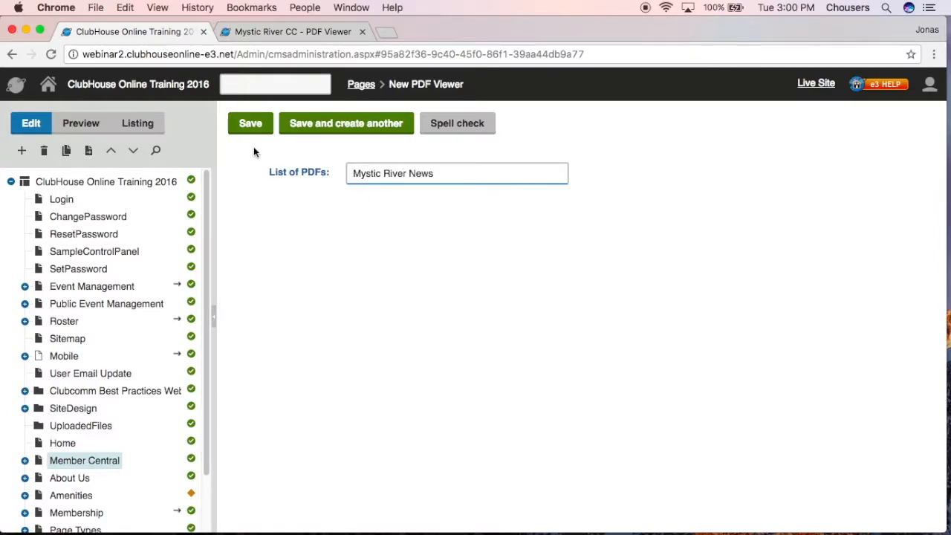
left_click(251, 125)
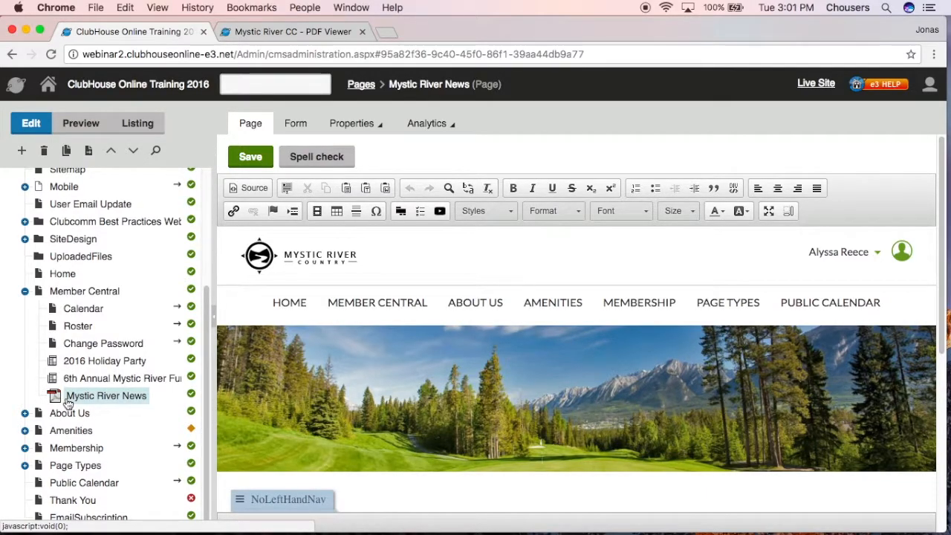
- Enter the text "Mystic River News" in the editable content area of the new PDF Viewer page
left_click(306, 123)
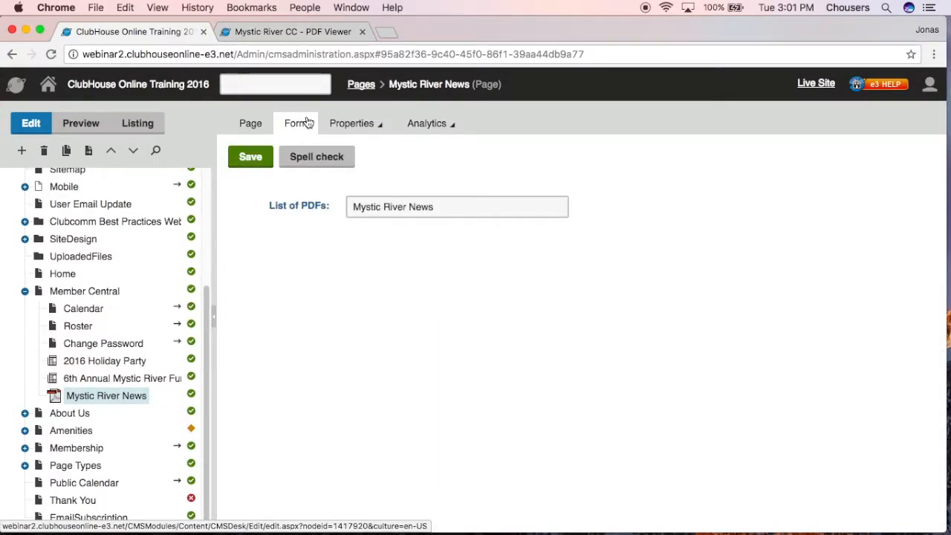
left_click(253, 125)
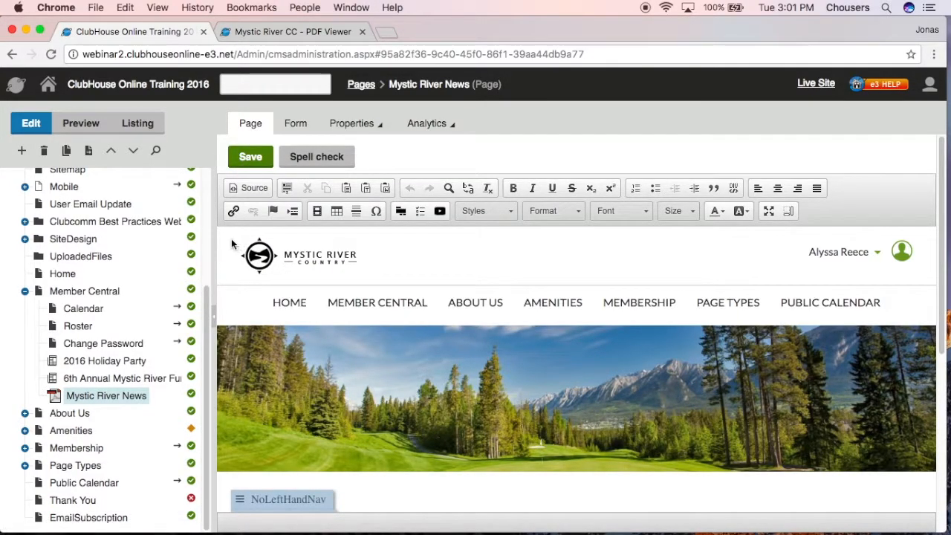
scroll(230, 249, "down", 5)
scroll(227, 256, "down", 5)
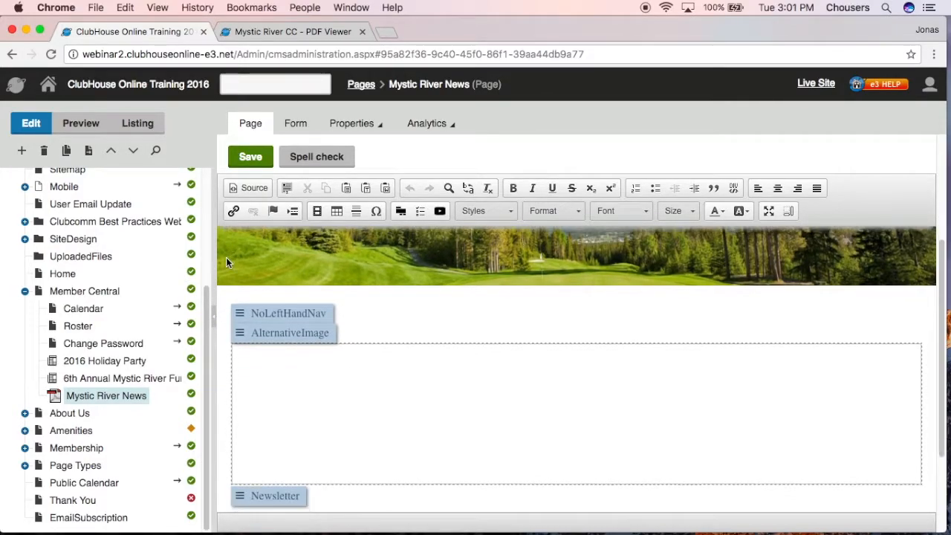
left_click(325, 332)
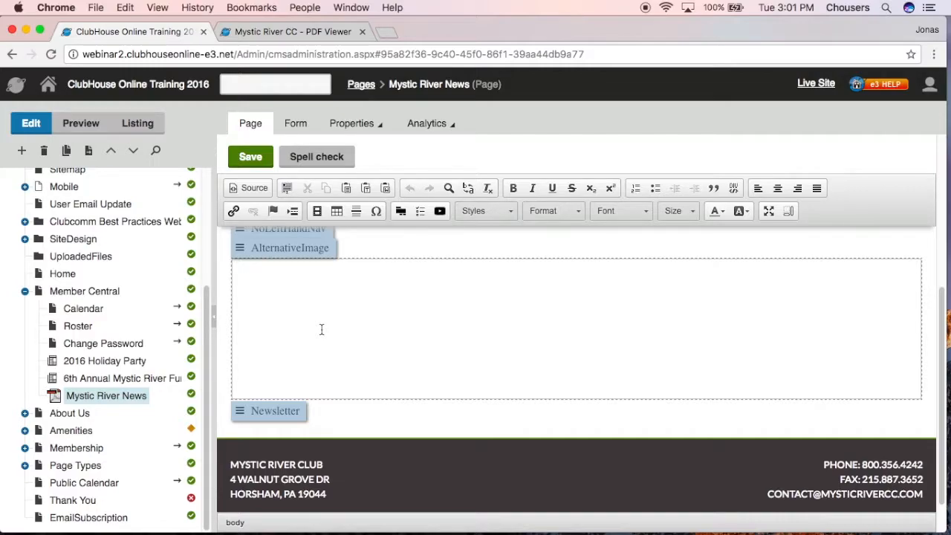
type("Mystic River News")
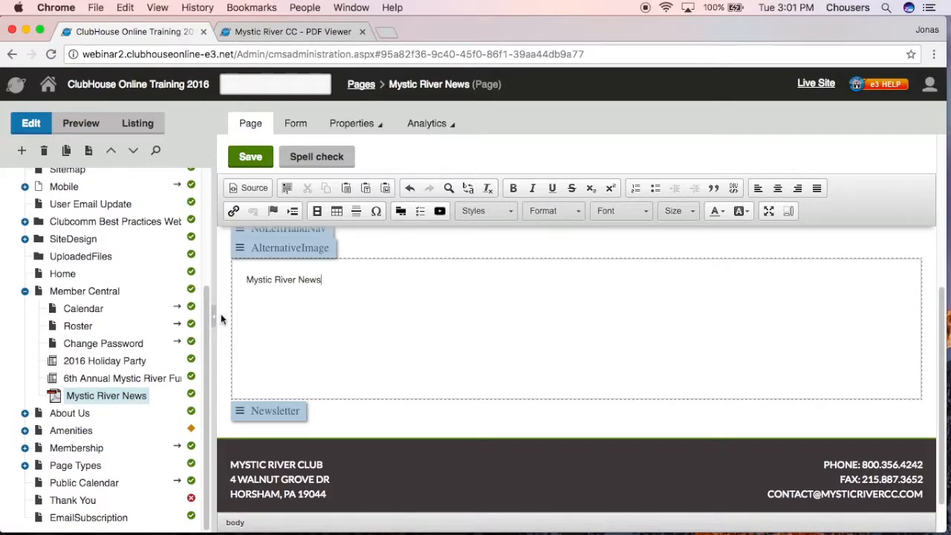
- Centre the Mystic River News text, format it as Heading 1, and save the page
left_click_drag(331, 278, 244, 277)
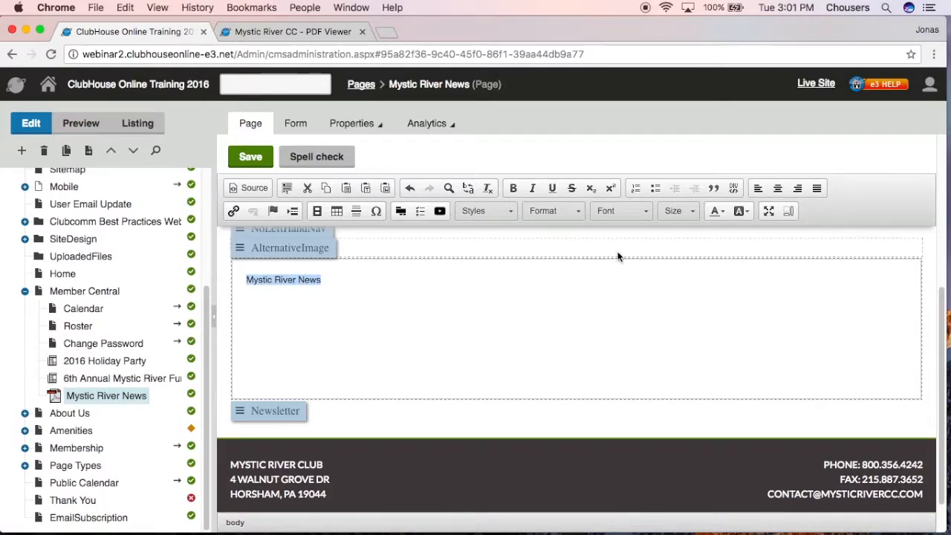
left_click(778, 188)
left_click(558, 213)
scroll(557, 234, "up", 3)
left_click(558, 232)
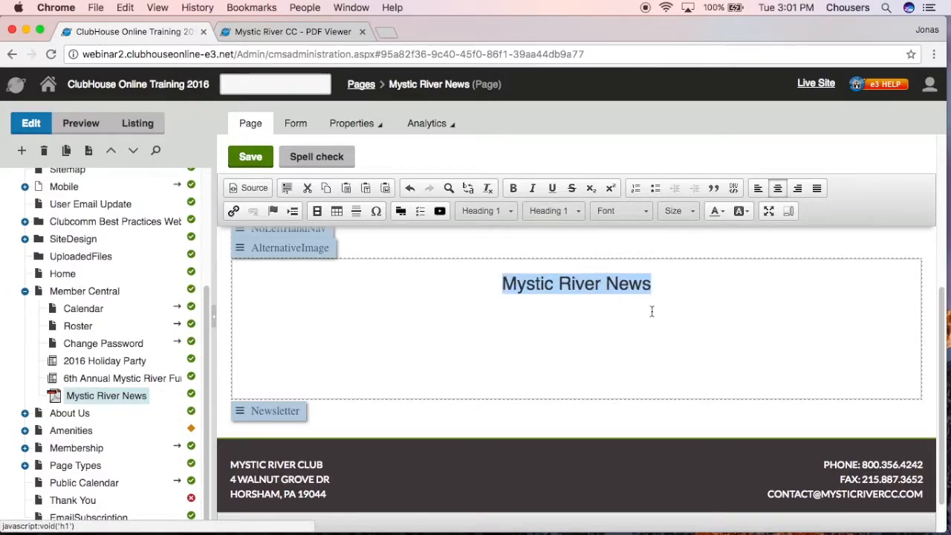
left_click(656, 317)
left_click(249, 160)
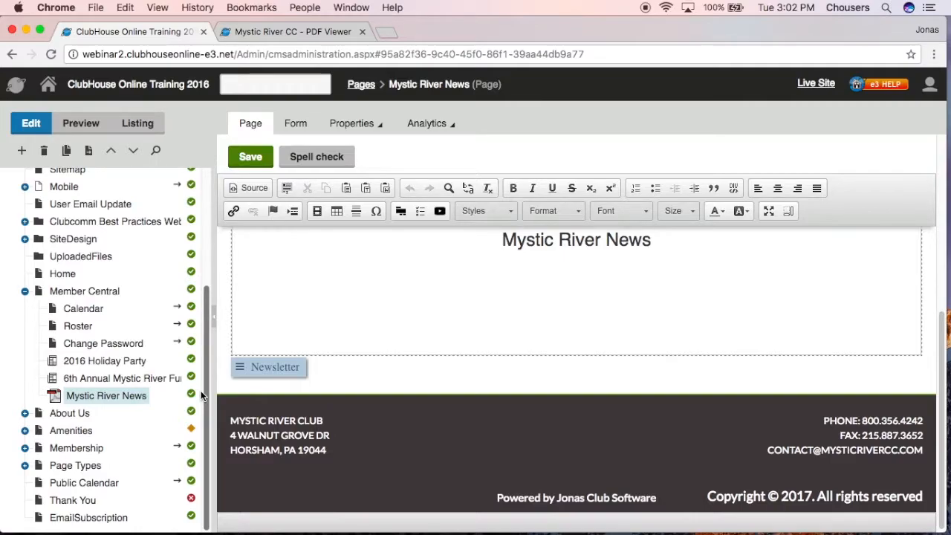
- Open the navigation properties of the Mystic River News page to review its menu settings
left_click(374, 124)
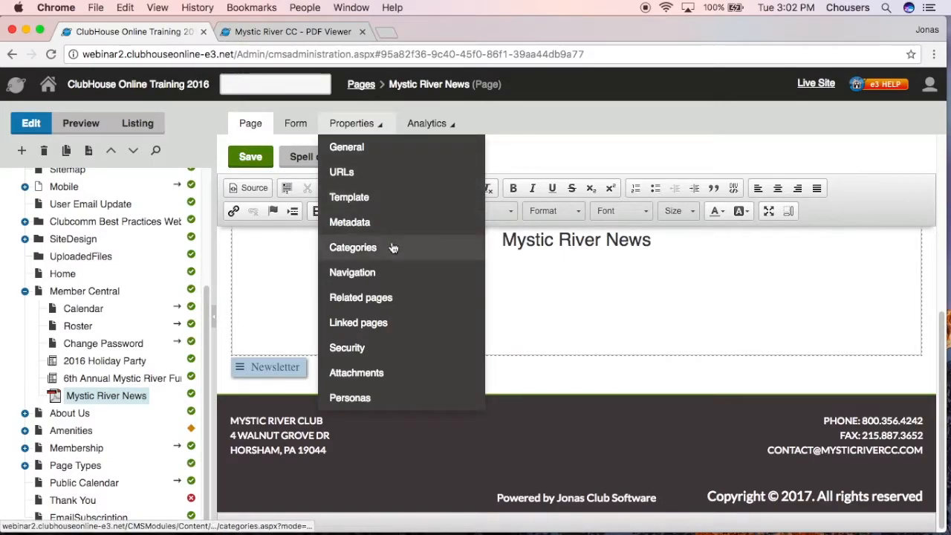
left_click(380, 275)
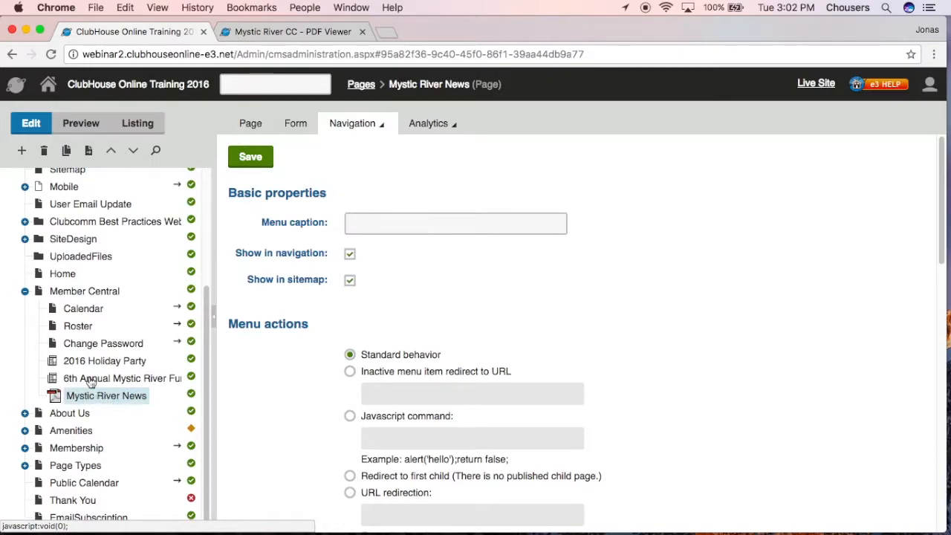
- Start a new PDF entry under the Mystic River News page and name it June 2017
left_click(22, 151)
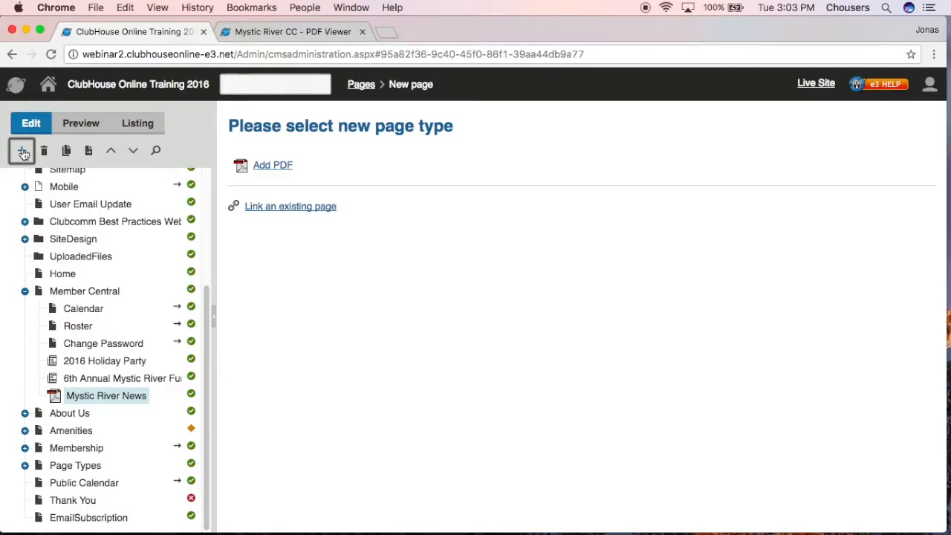
left_click(273, 166)
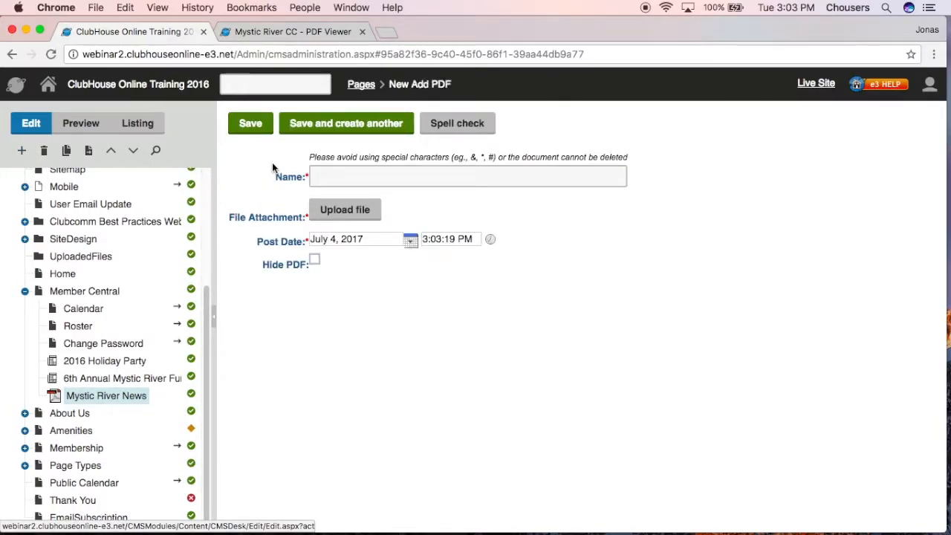
left_click(315, 175)
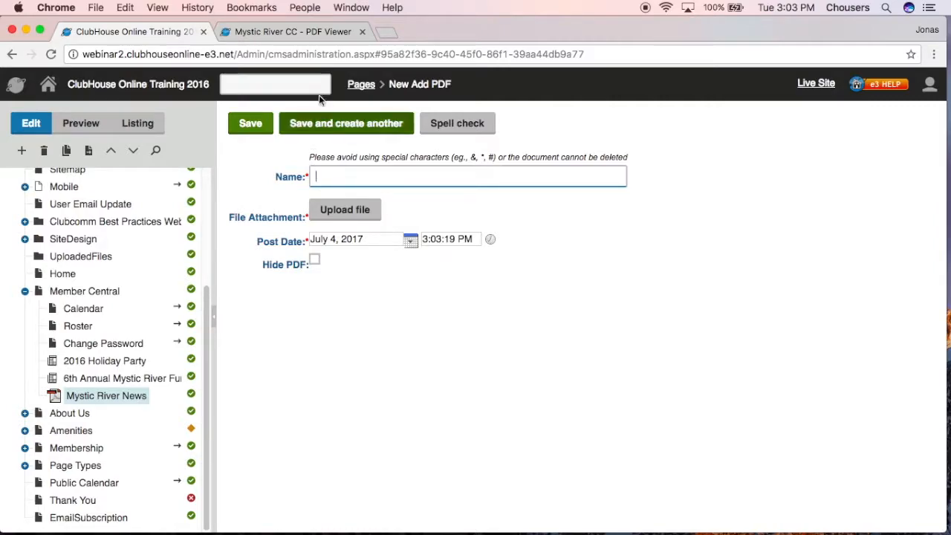
left_click(298, 31)
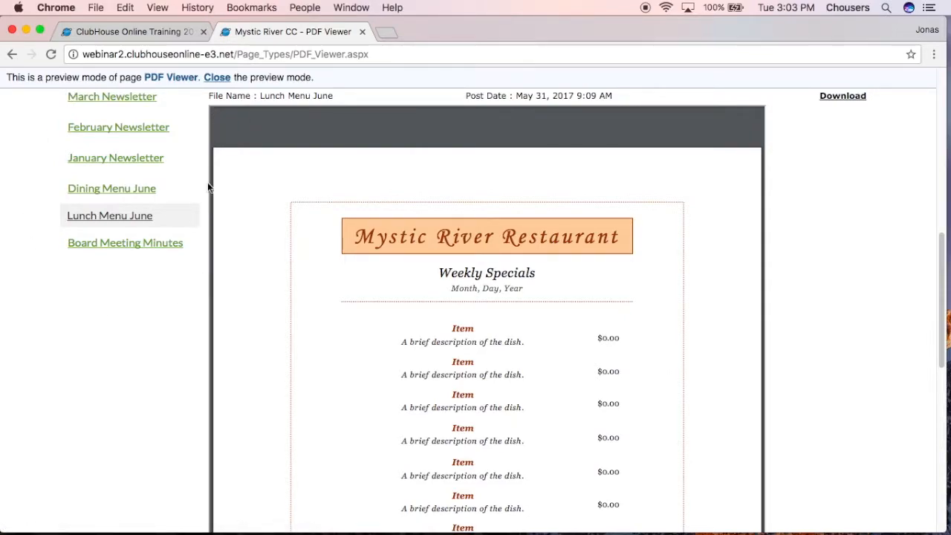
left_click(134, 31)
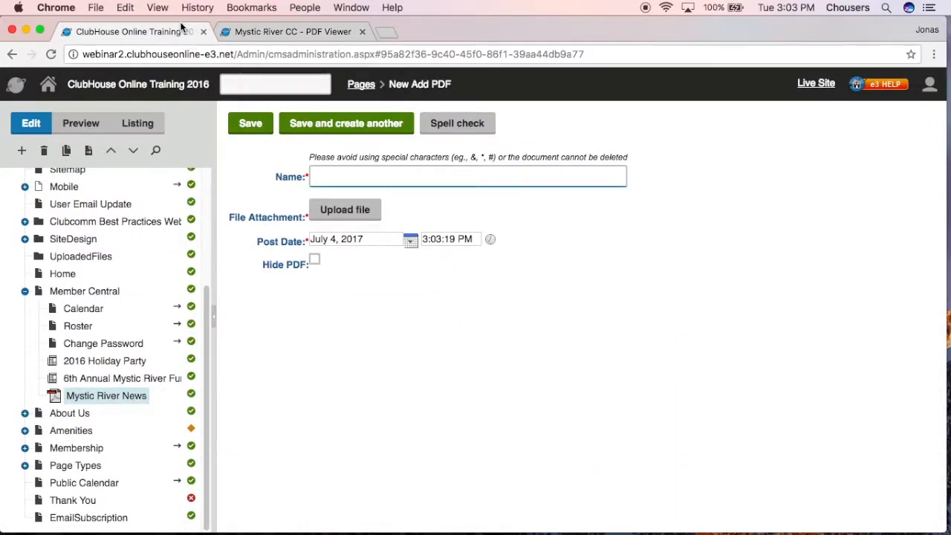
type("June 2017")
- Attach June 2017.pdf from the Files for Videos folder, and save the entry while starting another one
left_click(370, 217)
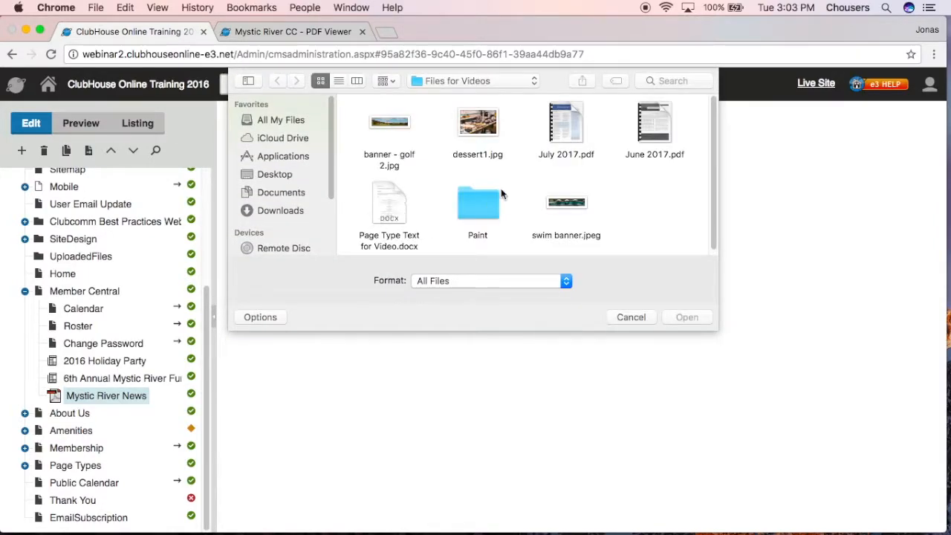
left_click(643, 124)
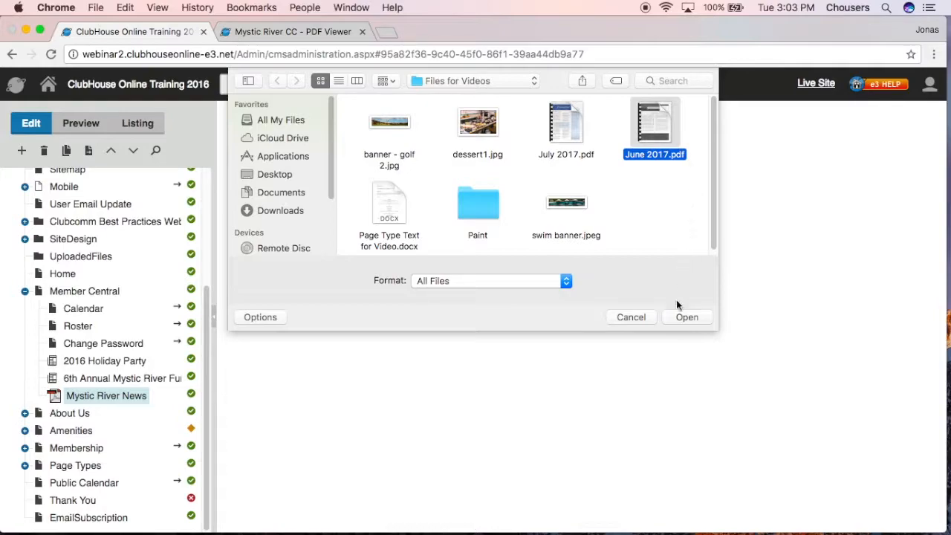
left_click(679, 320)
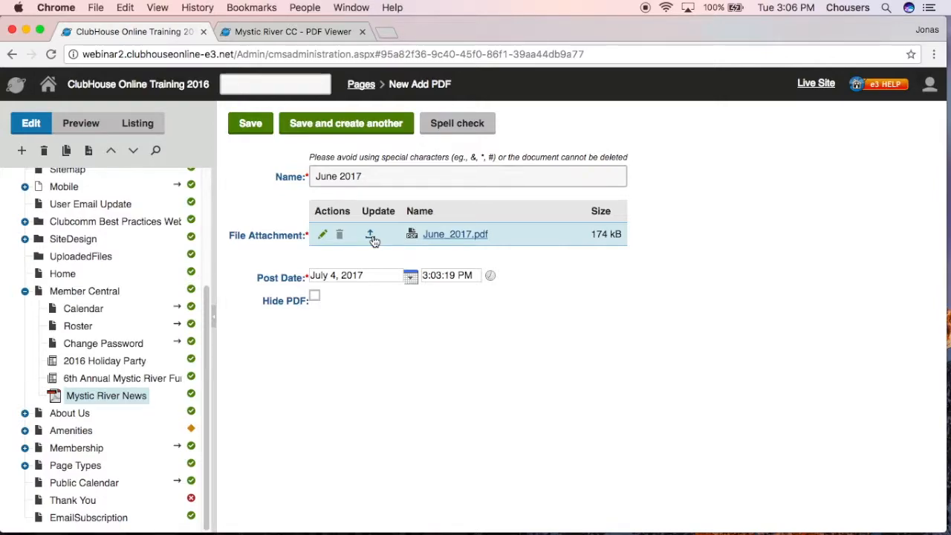
left_click(251, 123)
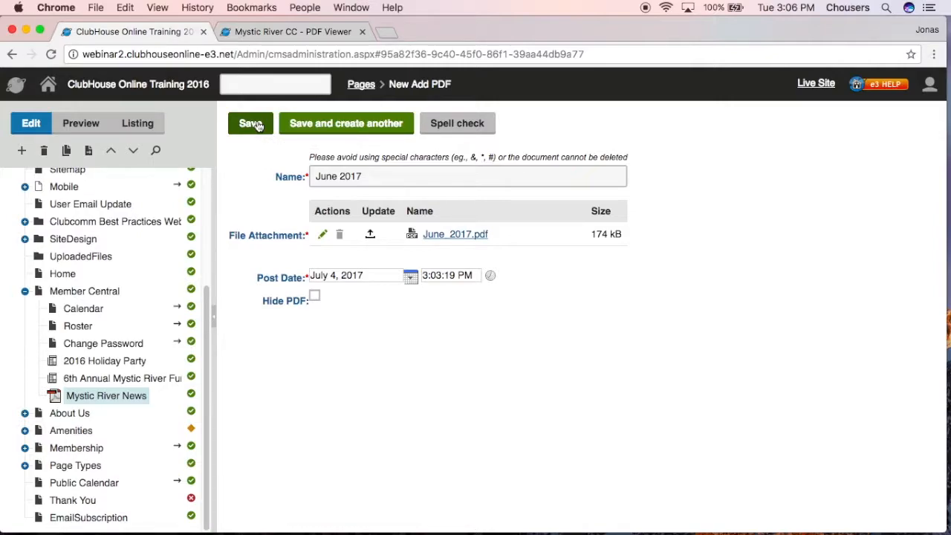
left_click(309, 131)
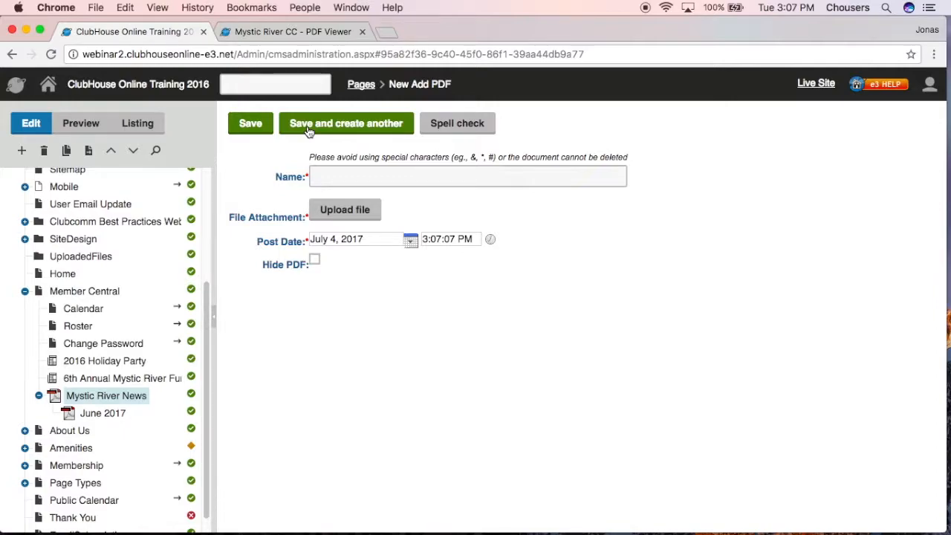
- Name the second PDF entry July 2017, attach July 2017.pdf, and save it
left_click(323, 176)
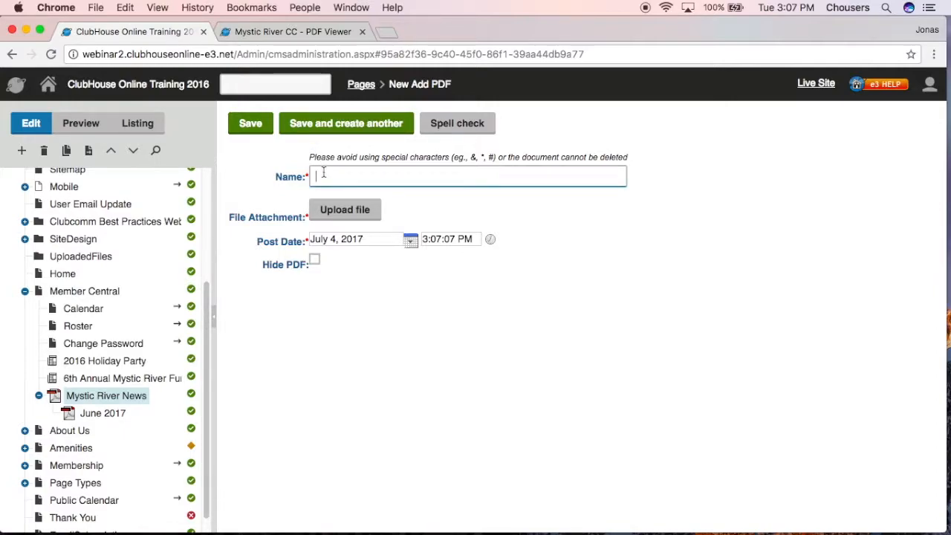
type("July 2017")
left_click(327, 209)
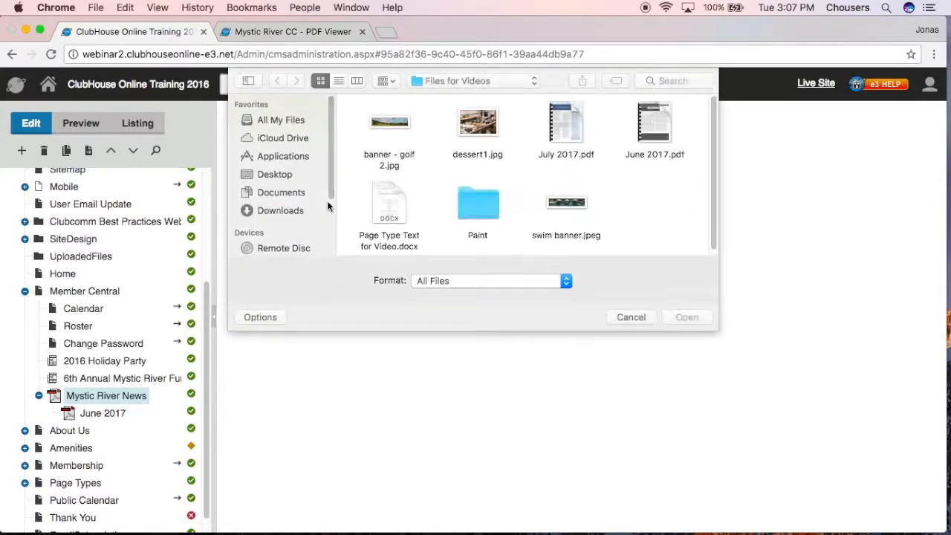
left_click(576, 123)
left_click(687, 318)
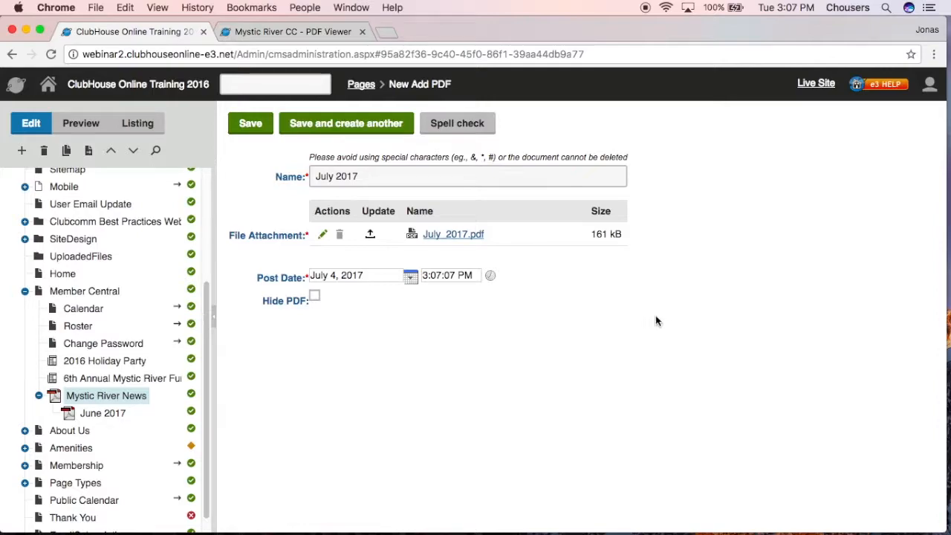
left_click(240, 124)
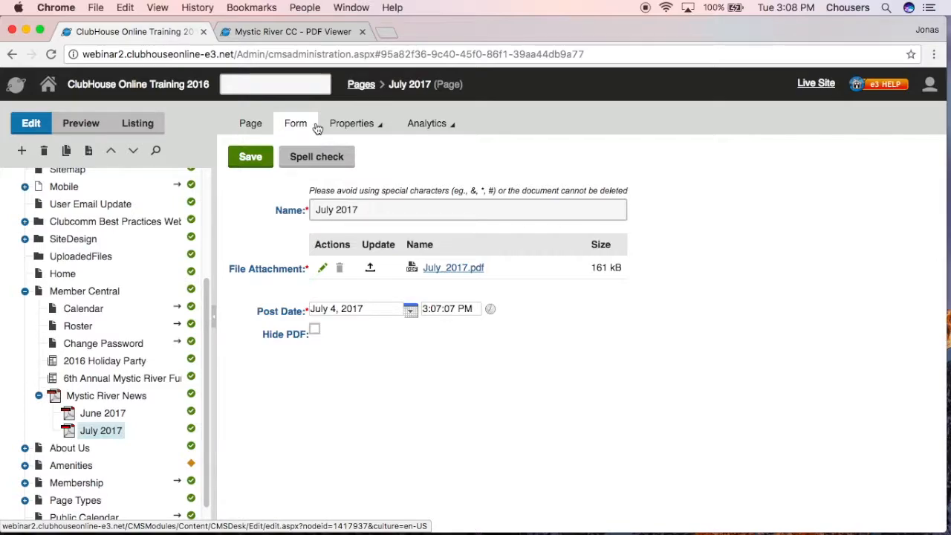
- Switch to the website preview, reload it, and open the Mystic River News page under Member Central
left_click(325, 35)
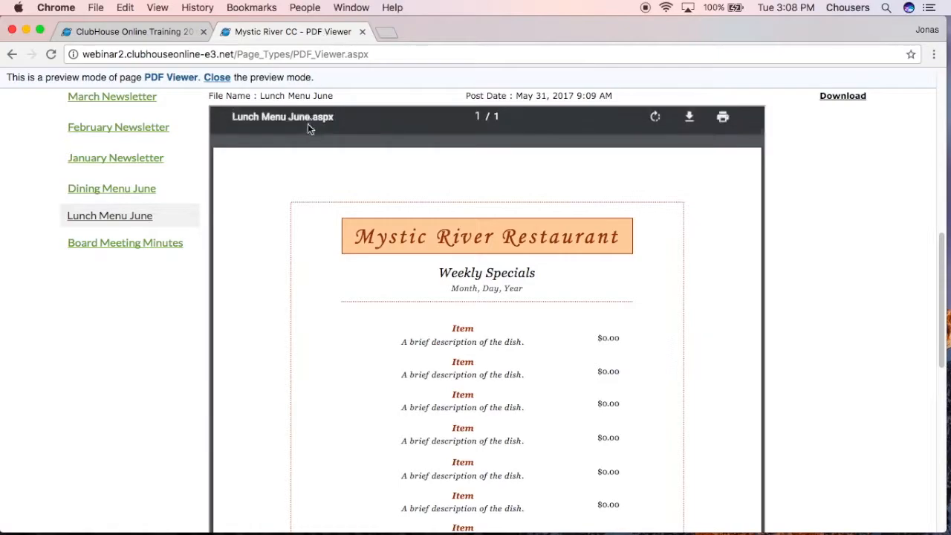
scroll(308, 123, "up", 10)
left_click(51, 55)
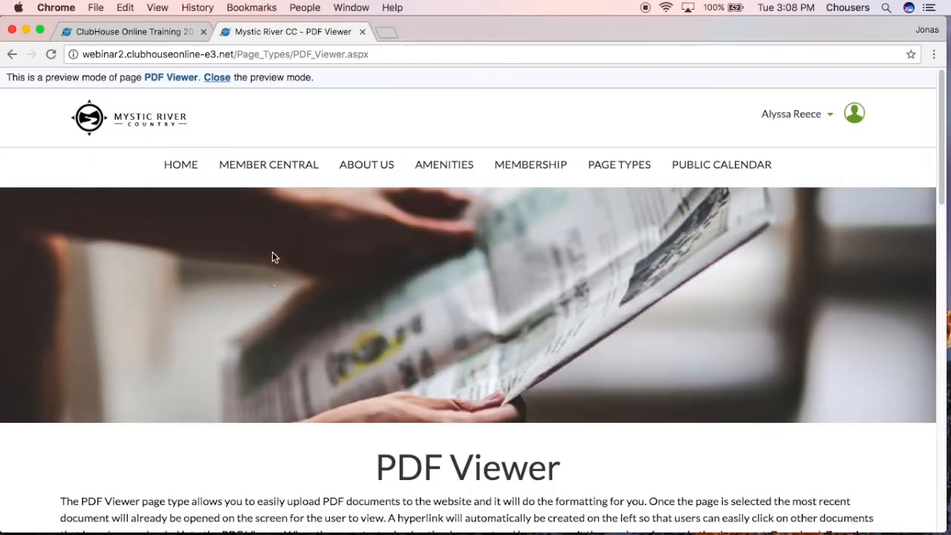
mouse_move(272, 173)
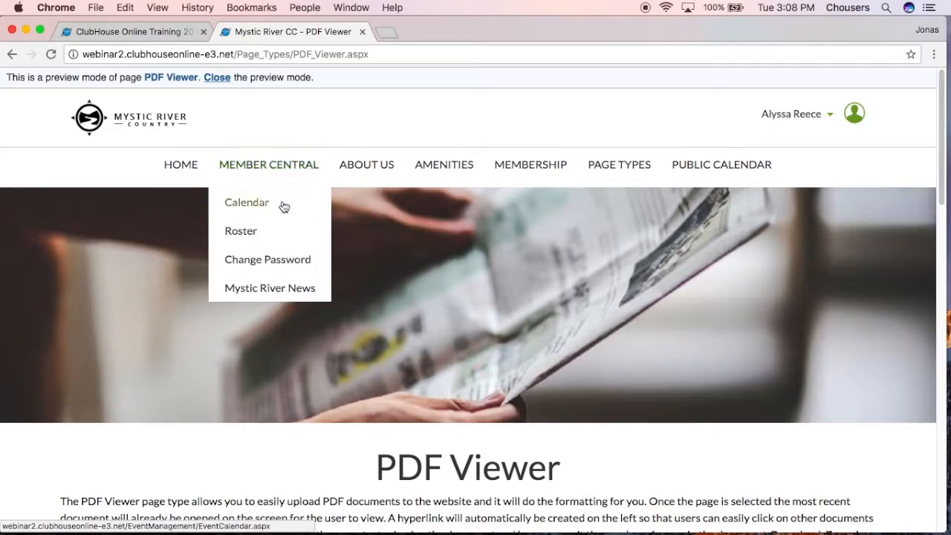
left_click(269, 297)
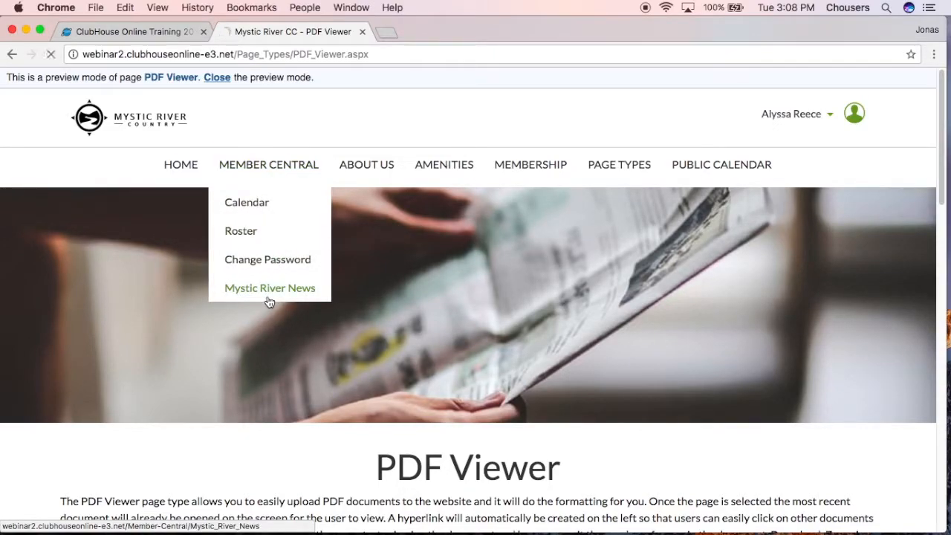
- Review the PDF viewer on the Mystic River News page and display the June 2017 newsletter
scroll(193, 274, "down", 3)
scroll(44, 236, "down", 3)
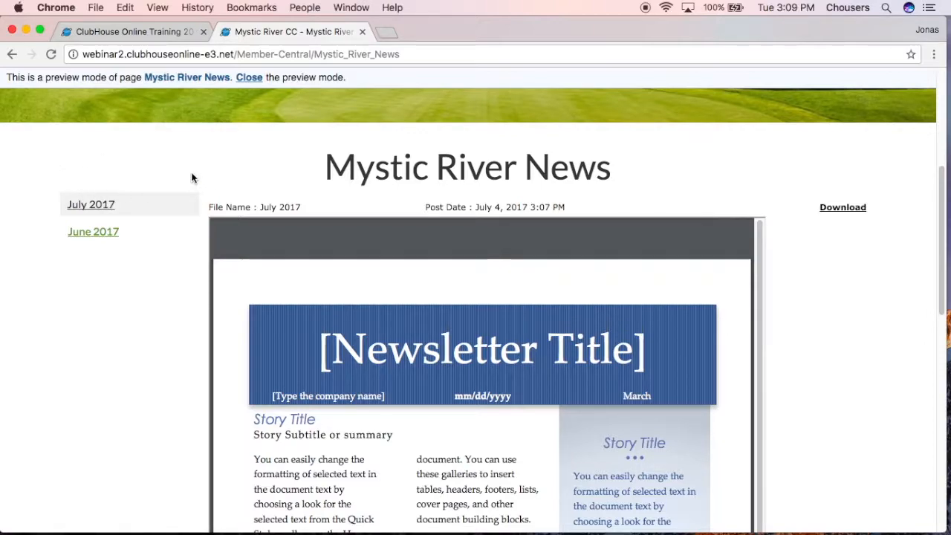
left_click(88, 235)
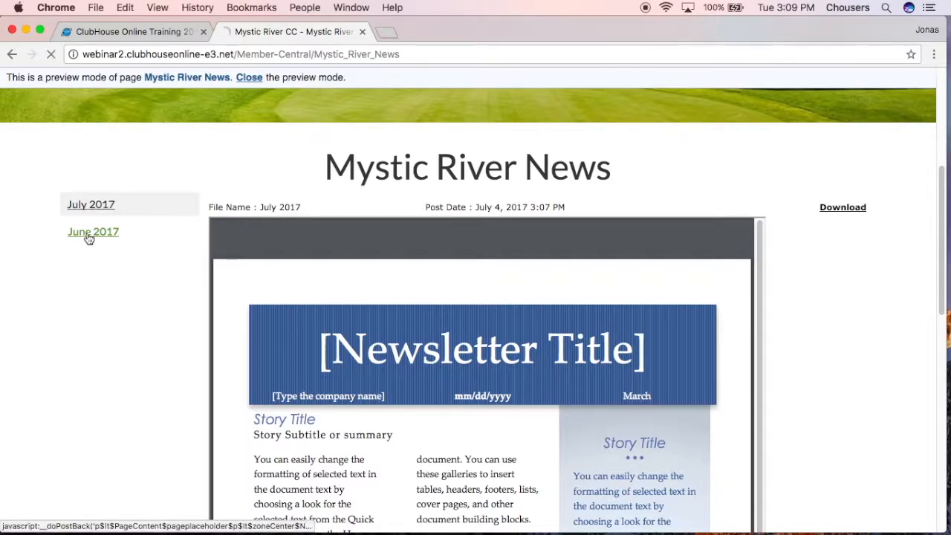